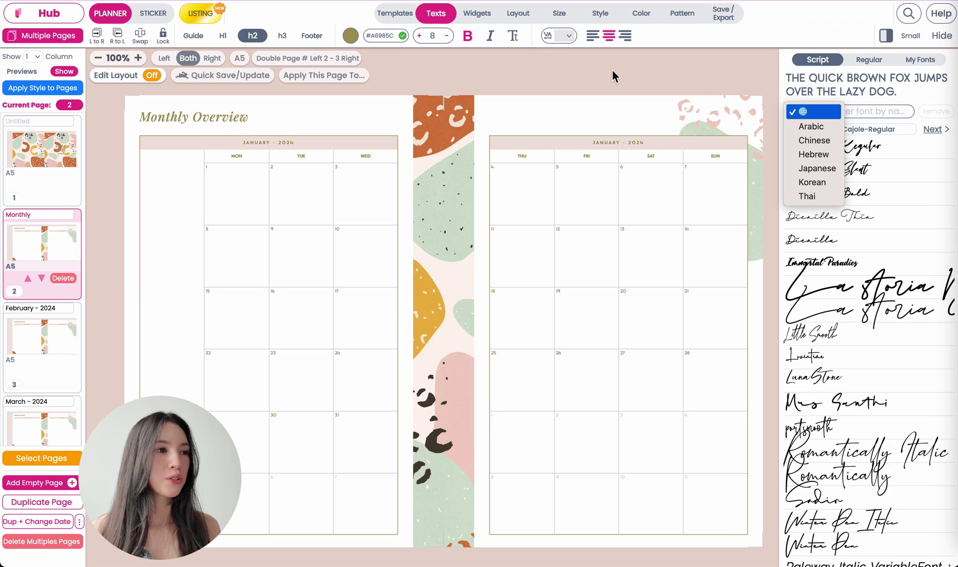
Step: Show the Texts font choices with the globe script-language filter list open
left_click(486, 23)
left_click(452, 16)
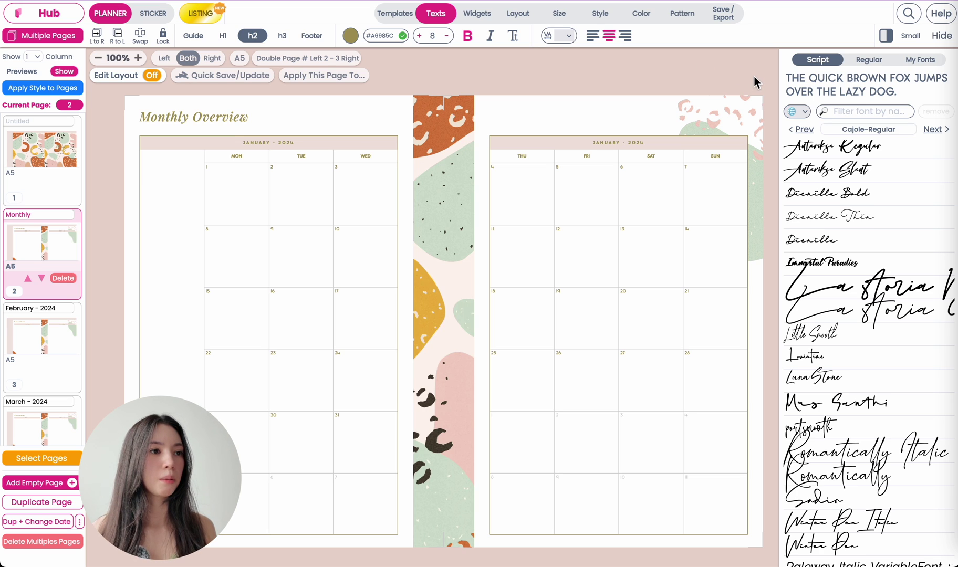
left_click(797, 111)
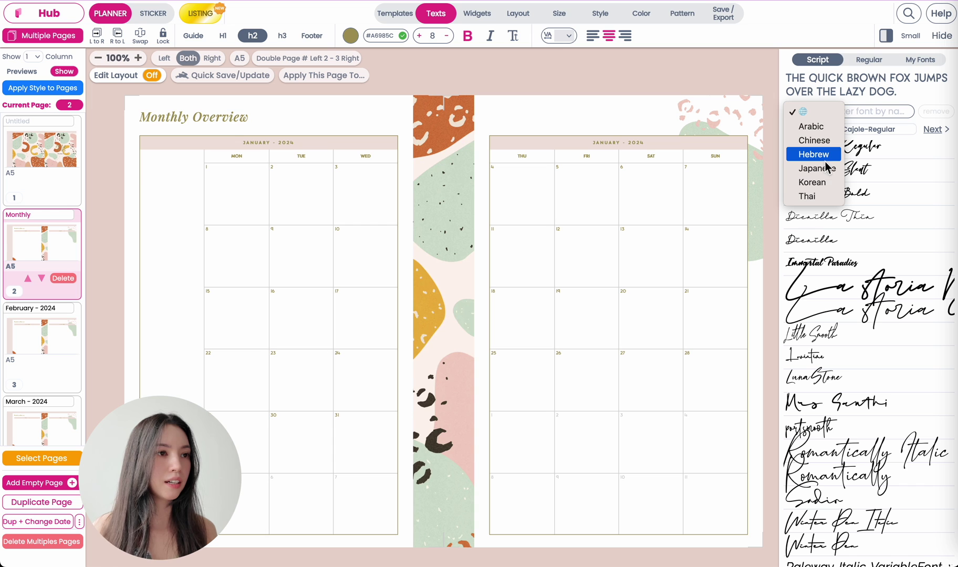
left_click(796, 69)
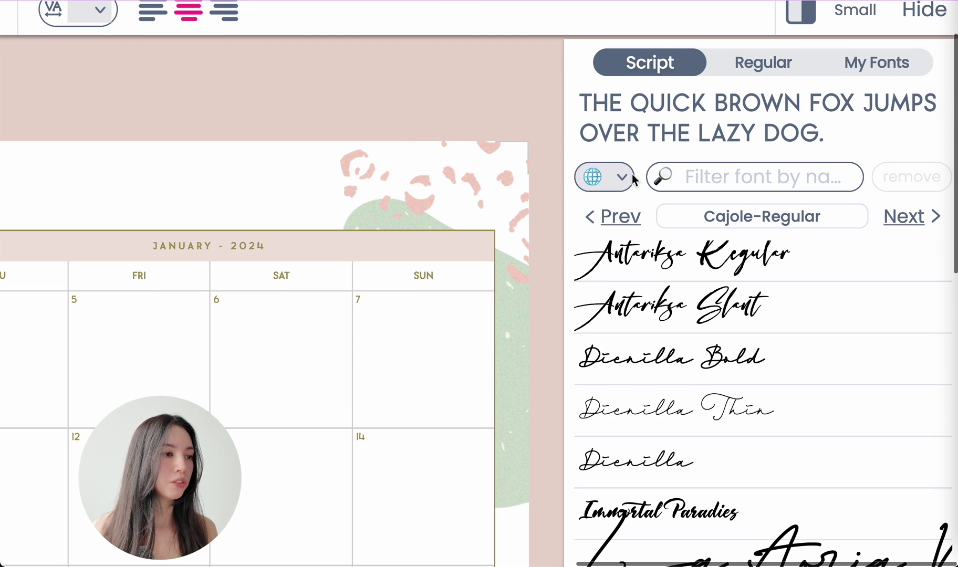
left_click(614, 183)
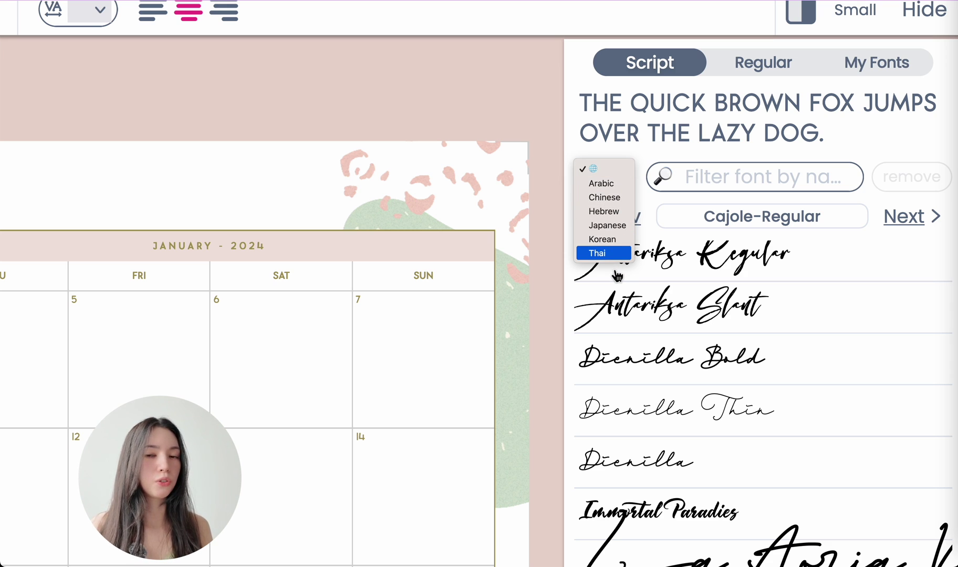
Step: Filter fonts to Arabic, try Amiri, Aref Ruqaa, El Messiri, Gulzar and Harmattan, then apply Alexandria
left_click(610, 184)
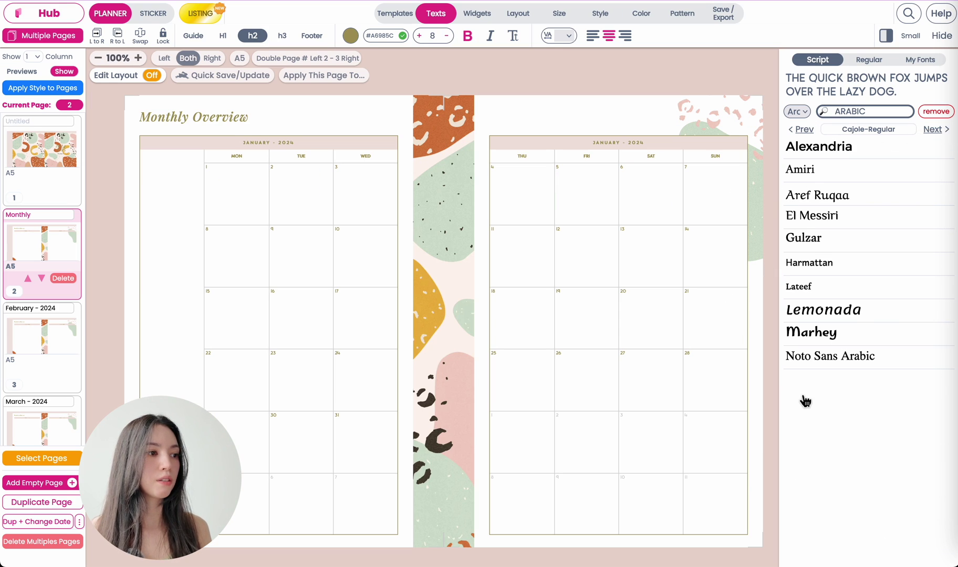
left_click(819, 170)
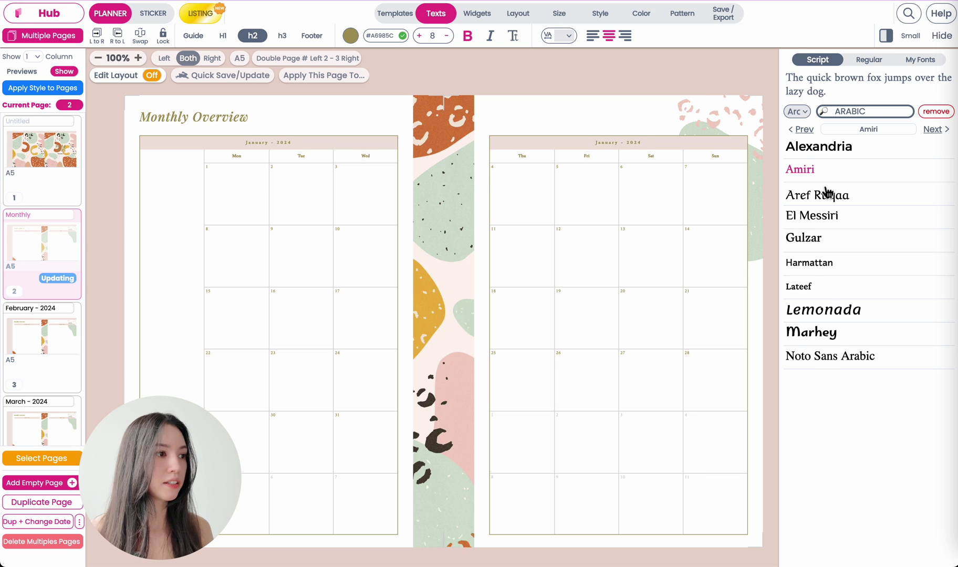
left_click(810, 152)
left_click(811, 195)
left_click(808, 217)
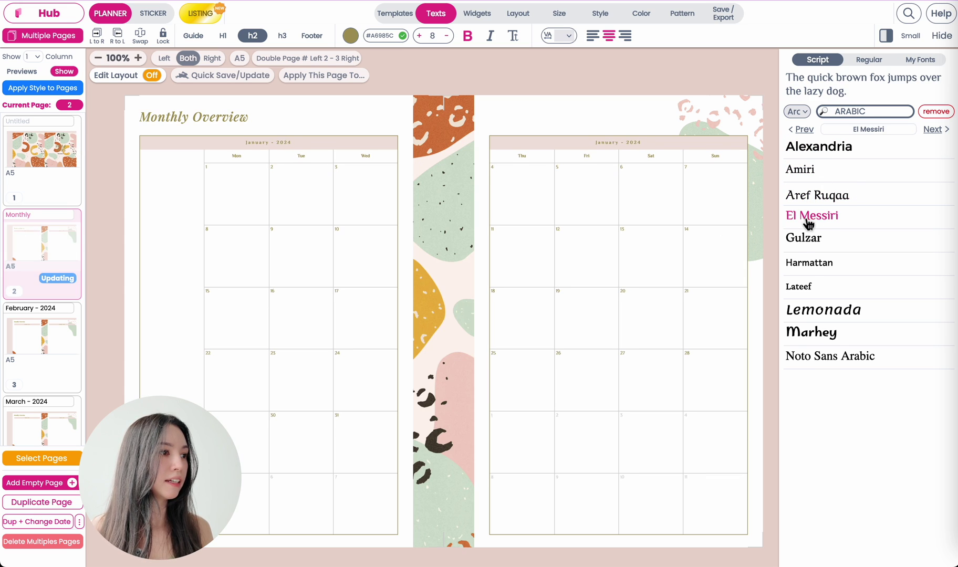
left_click(803, 240)
left_click(802, 268)
left_click(816, 149)
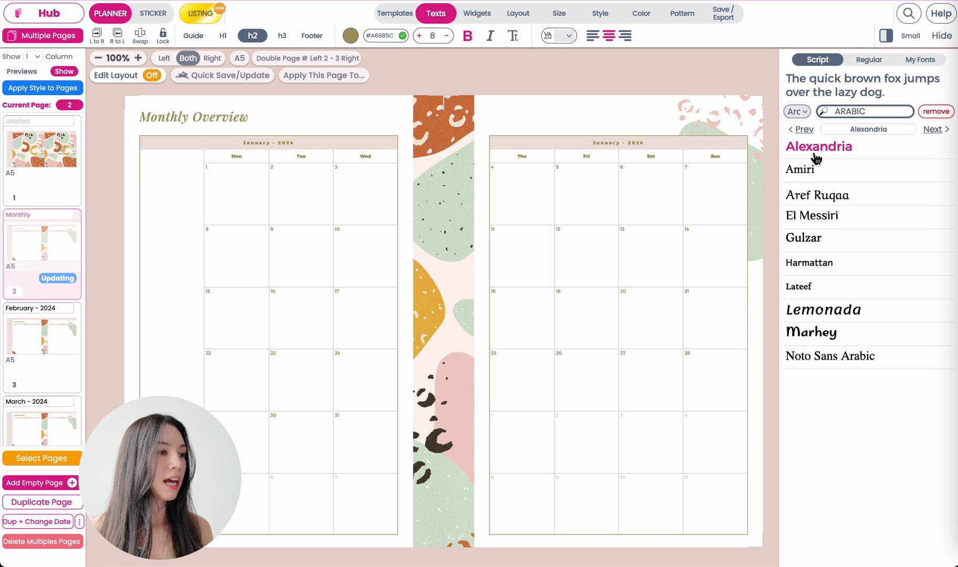
scroll(674, 138, "up", 6)
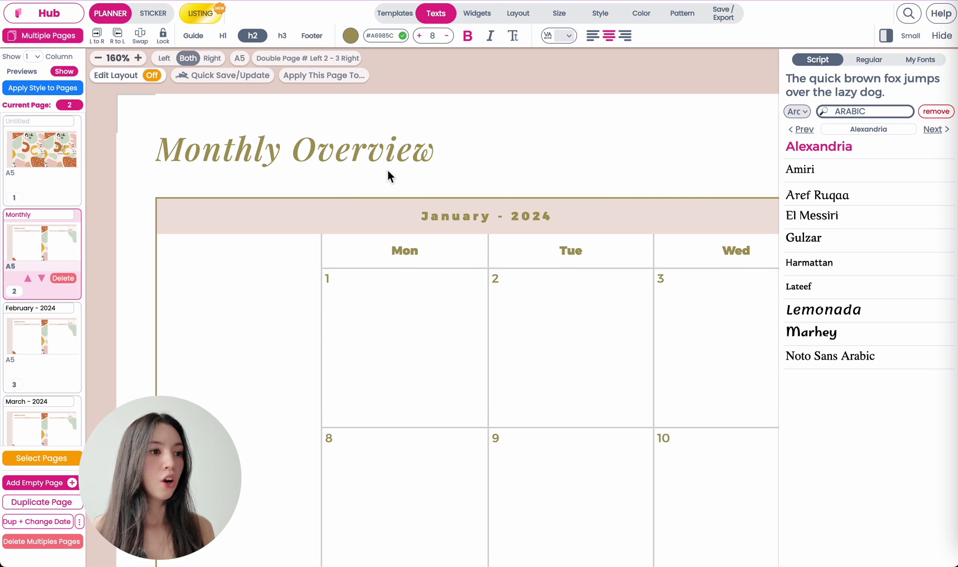
Step: Select the left page's monthly calendar to show its Monthly Calendar widget settings
left_click(387, 169)
left_click(592, 79)
scroll(447, 326, "down", 3)
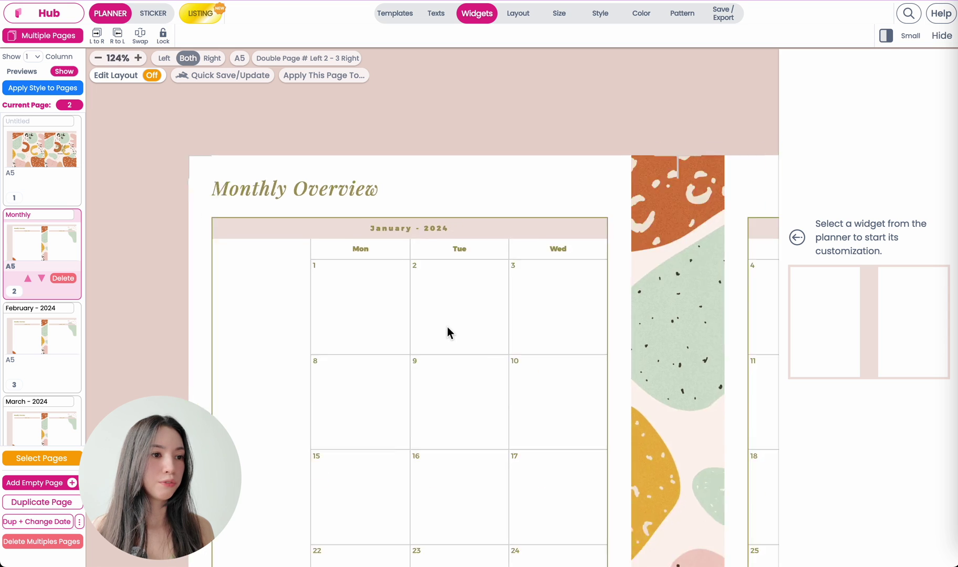
left_click(330, 207)
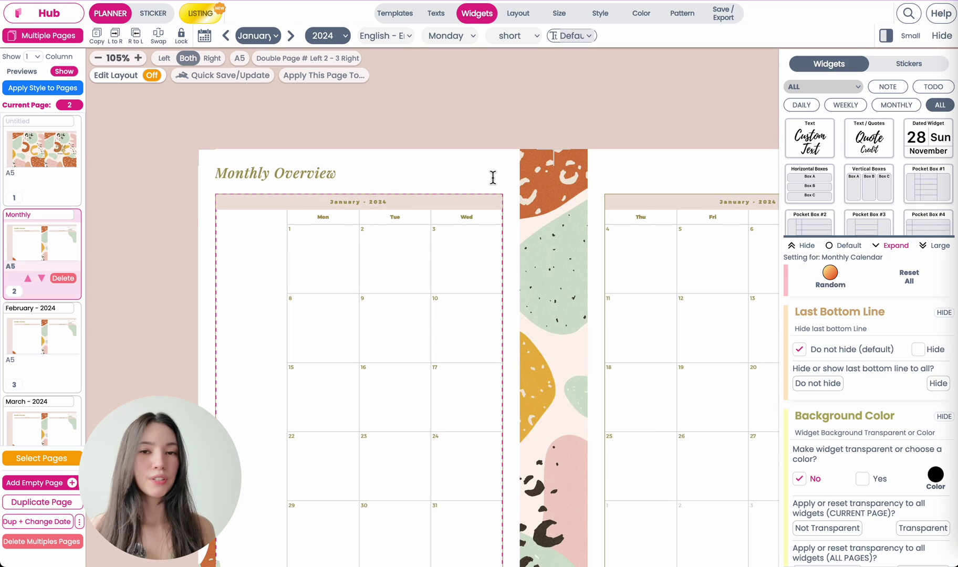
scroll(447, 350, "left", 3)
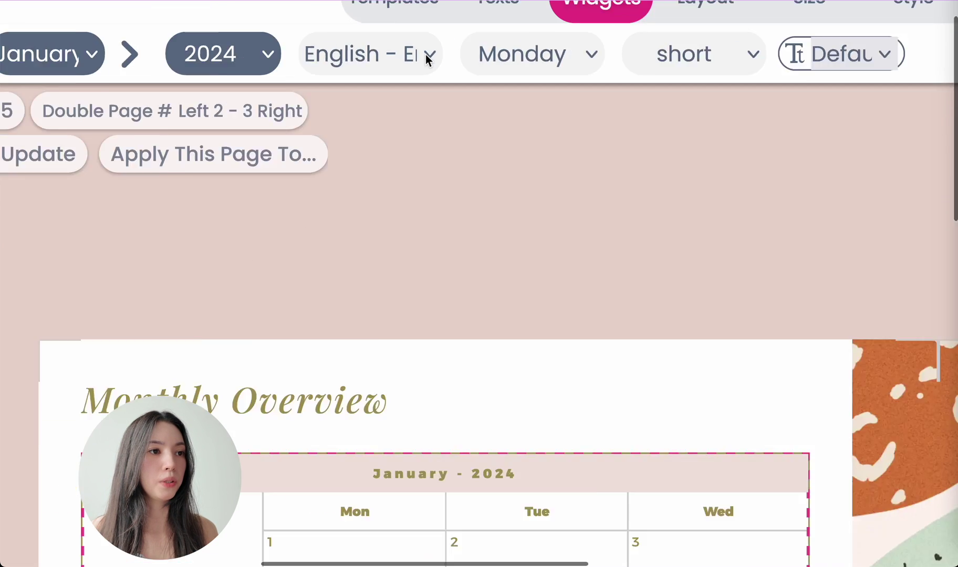
Step: Switch the left-page calendar's month and weekday labels to Arabic
left_click(355, 53)
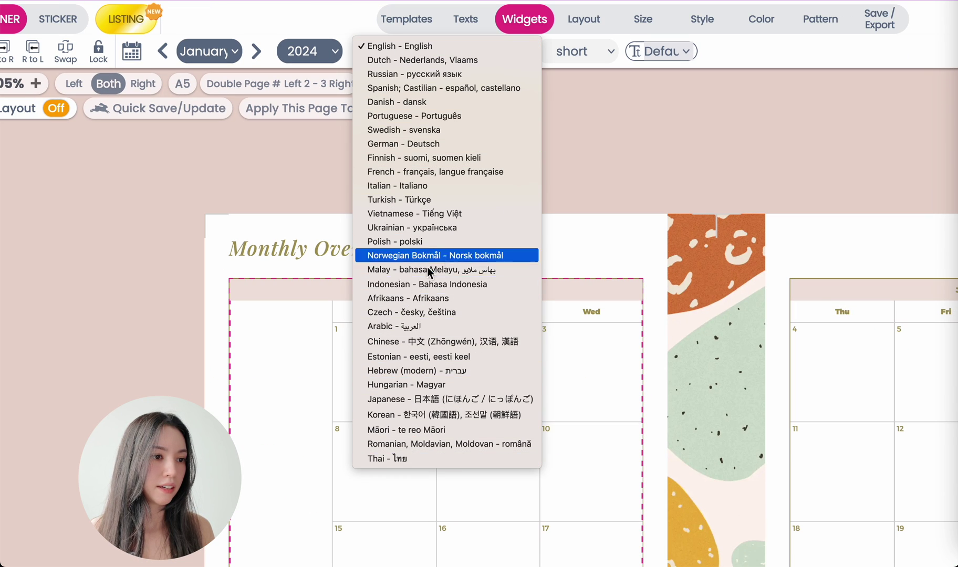
left_click(493, 326)
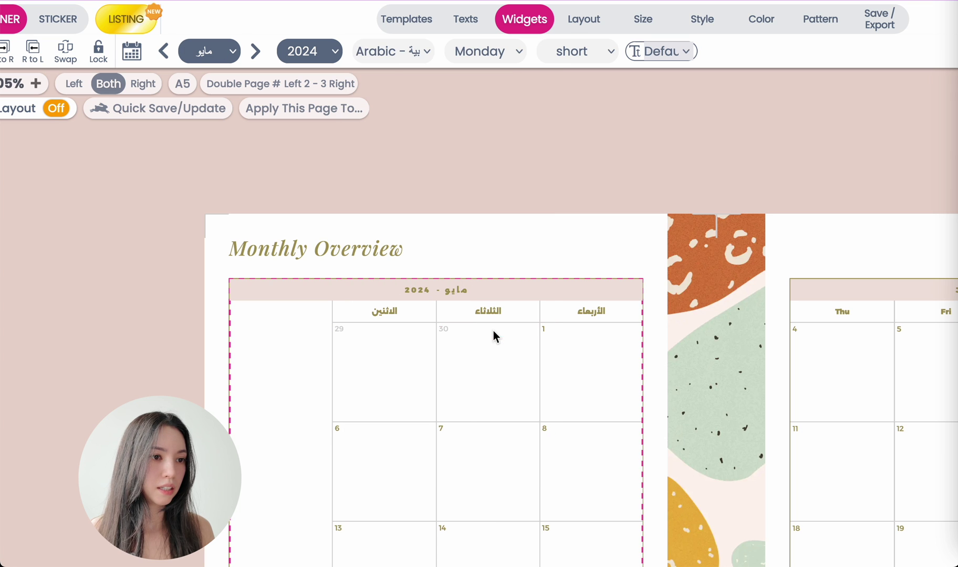
scroll(521, 317, "up", 5)
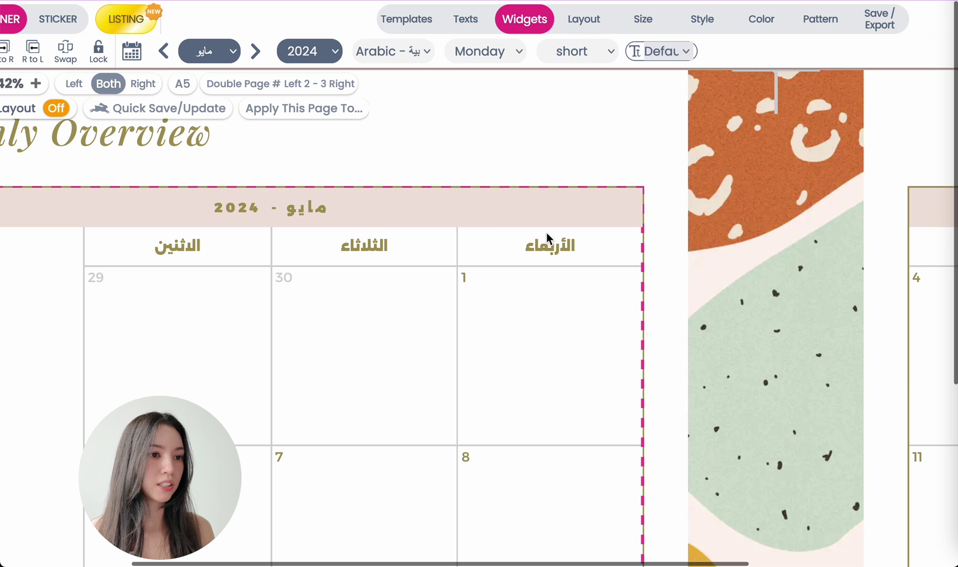
scroll(430, 238, "down", 5)
Step: Select the right page's January 2024 calendar and scroll its settings to Header
scroll(420, 294, "right", 5)
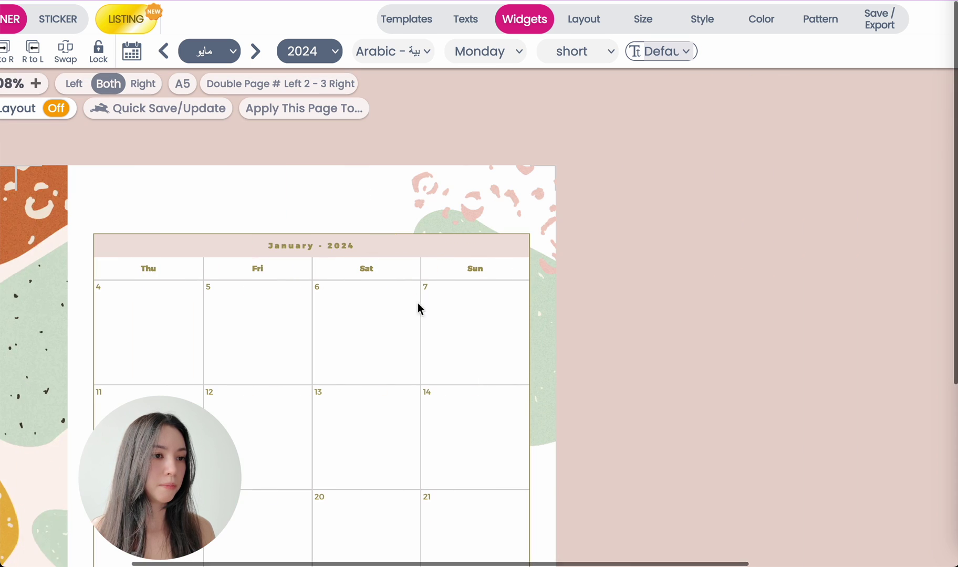
left_click(327, 242)
scroll(317, 329, "left", 5)
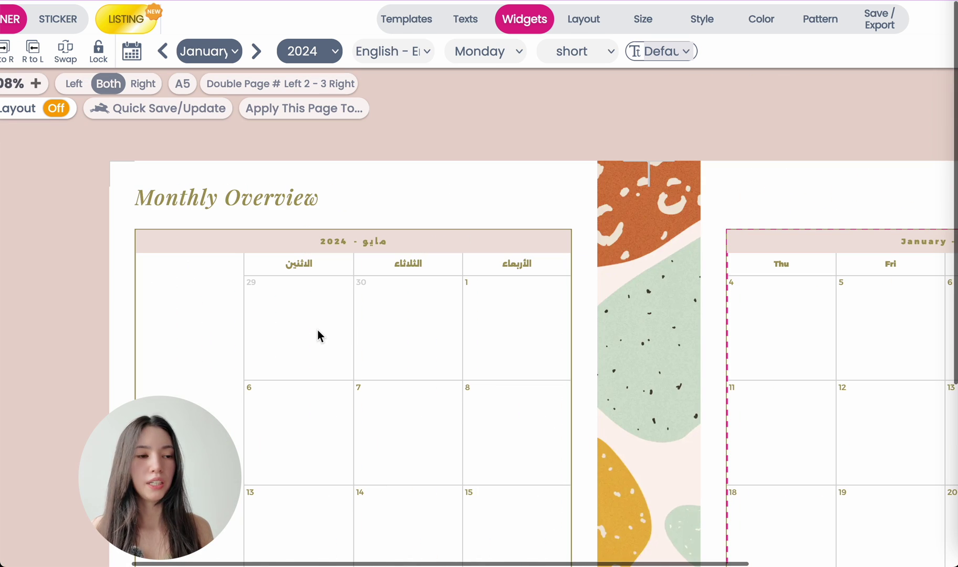
scroll(513, 334, "right", 5)
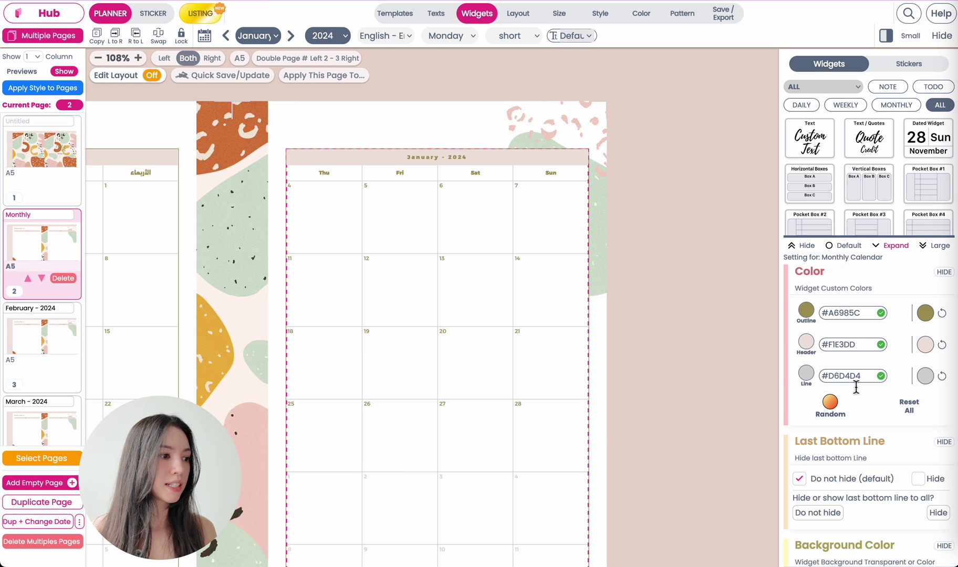
scroll(903, 413, "down", 6)
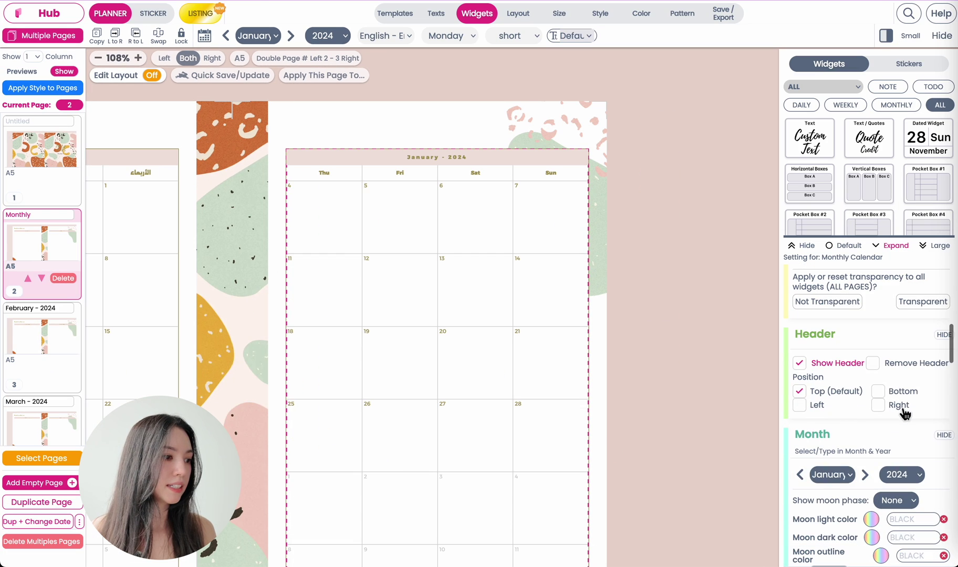
Step: Set the right-page calendar's labels to Arabic
left_click(386, 35)
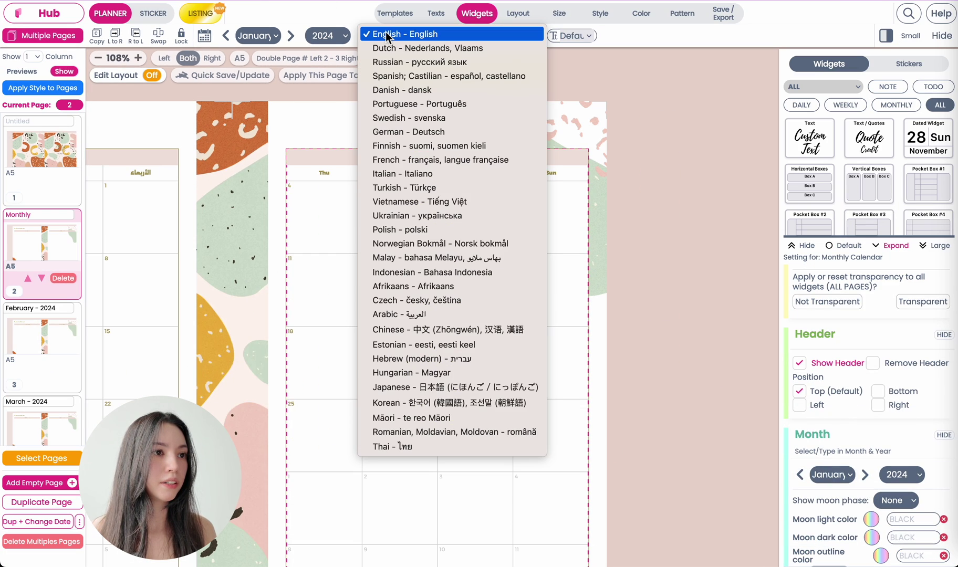
left_click(399, 314)
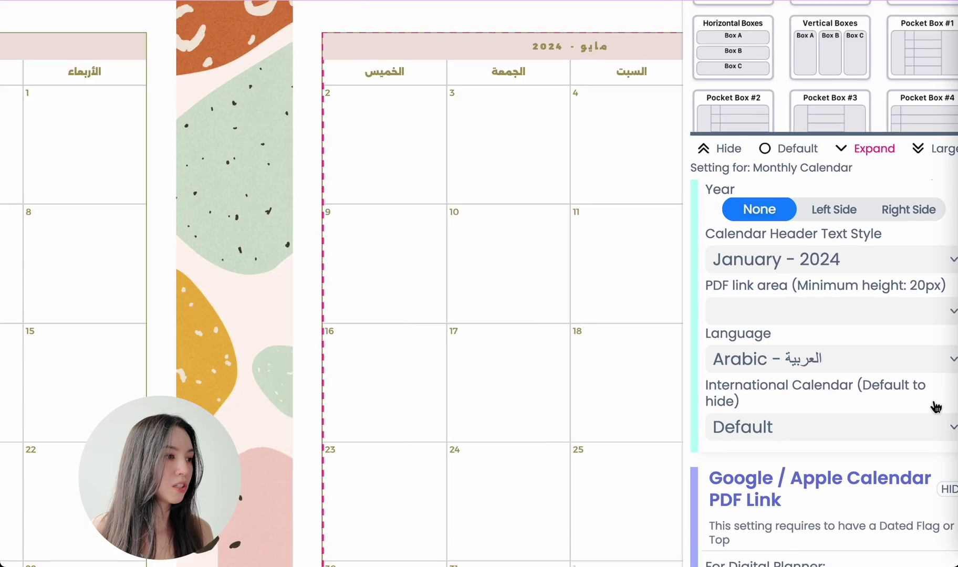
scroll(935, 406, "up", 5)
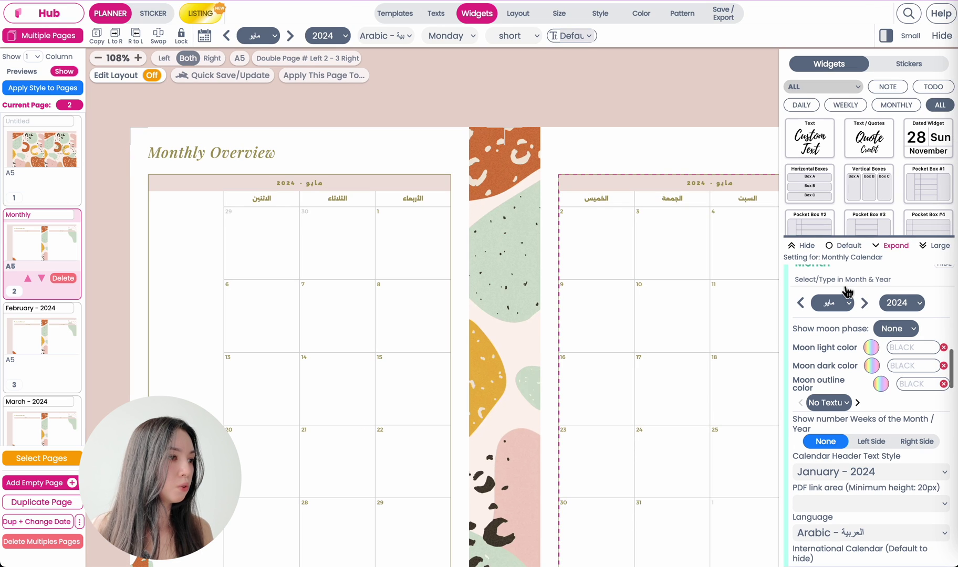
scroll(786, 374, "up", 1)
scroll(786, 373, "down", 3)
scroll(846, 391, "down", 2)
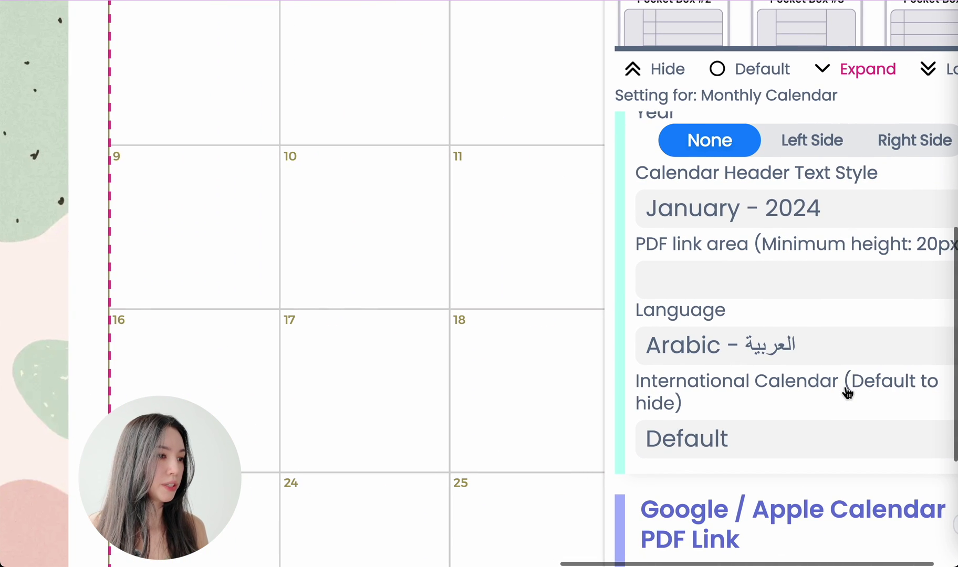
Step: Set the International Calendar to Islamic Hijri dates, keeping Arabic as the language
left_click(837, 449)
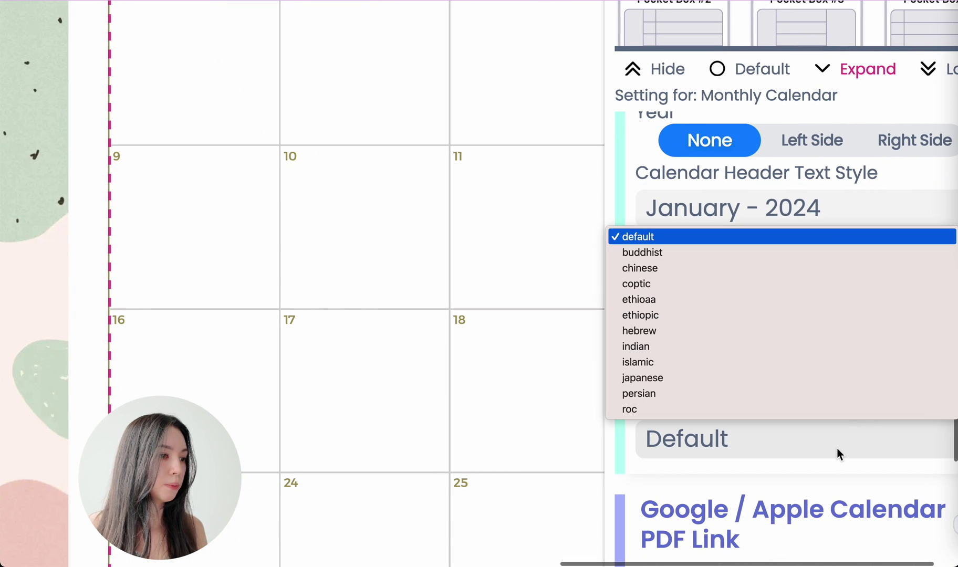
left_click(660, 367)
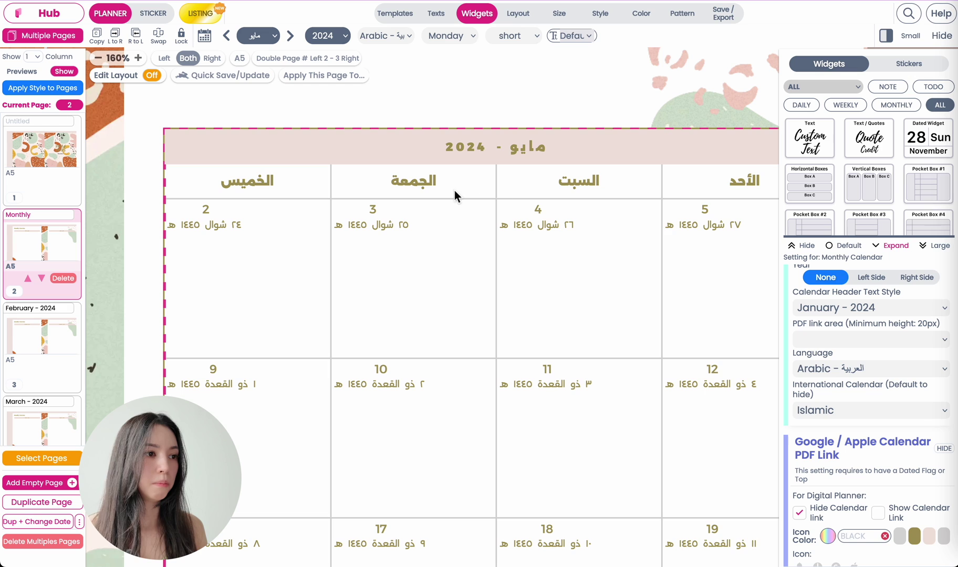
scroll(849, 431, "up", 1)
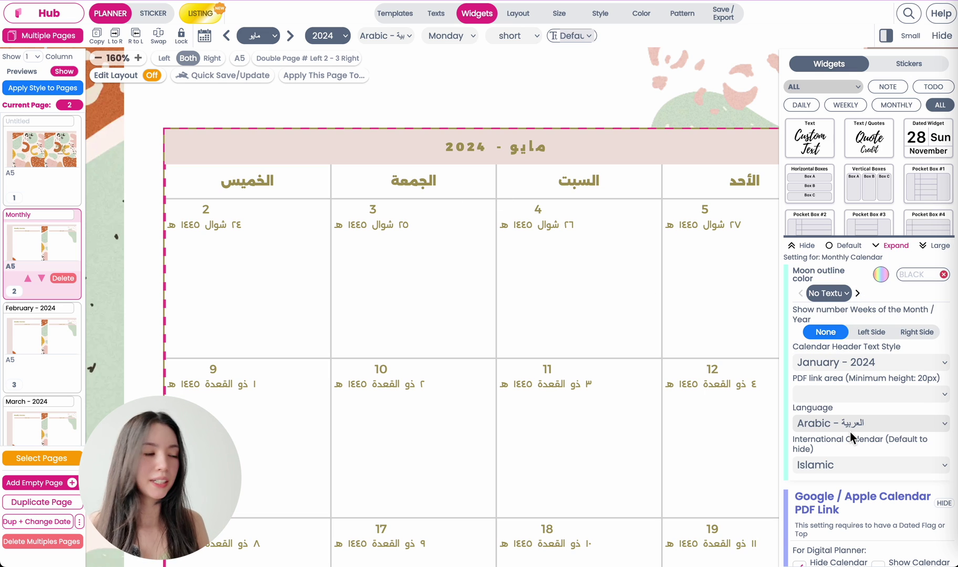
left_click(845, 424)
left_click(844, 424)
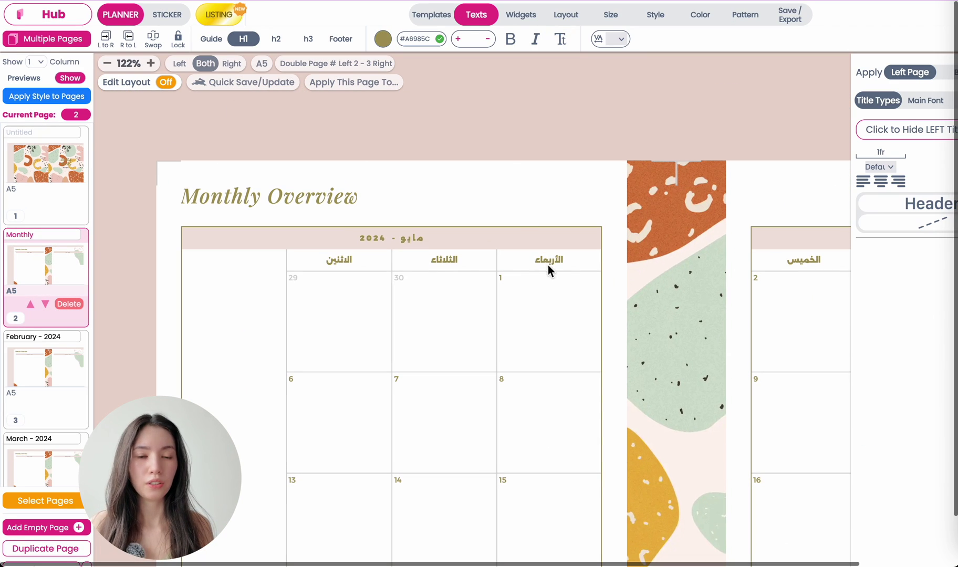
scroll(210, 176, "up", 1)
left_click_drag(187, 222, 399, 220)
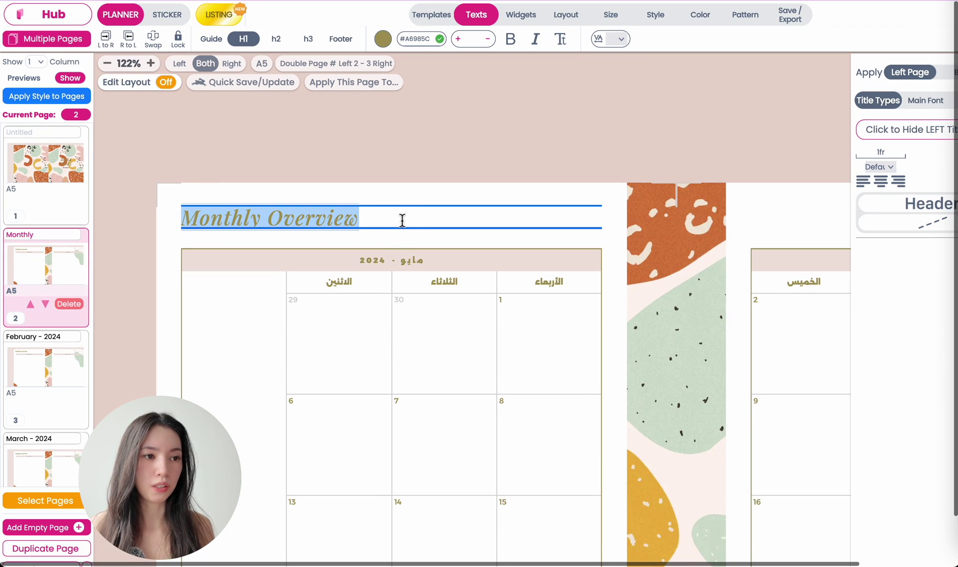
left_click(321, 229)
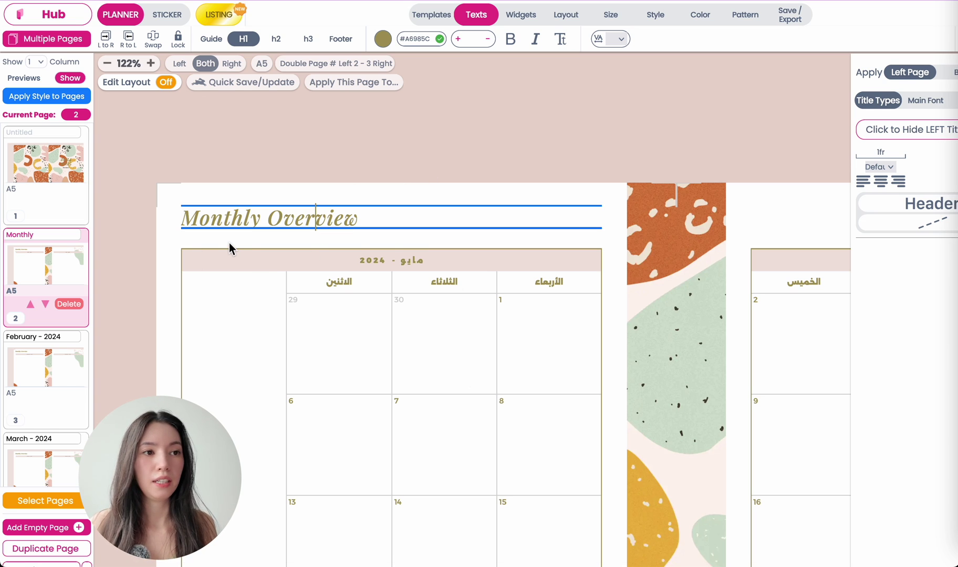
left_click(383, 404)
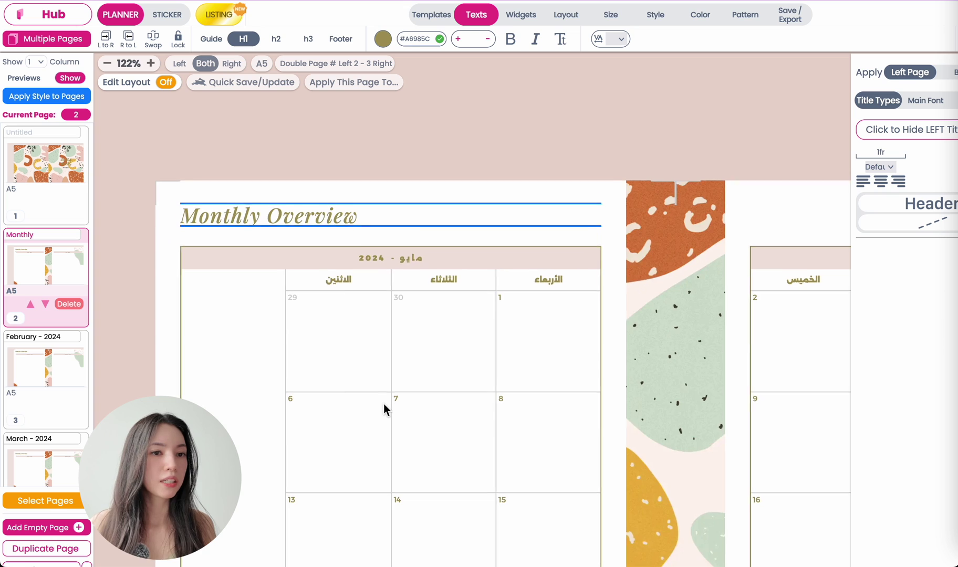
scroll(383, 405, "down", 2)
left_click(593, 224)
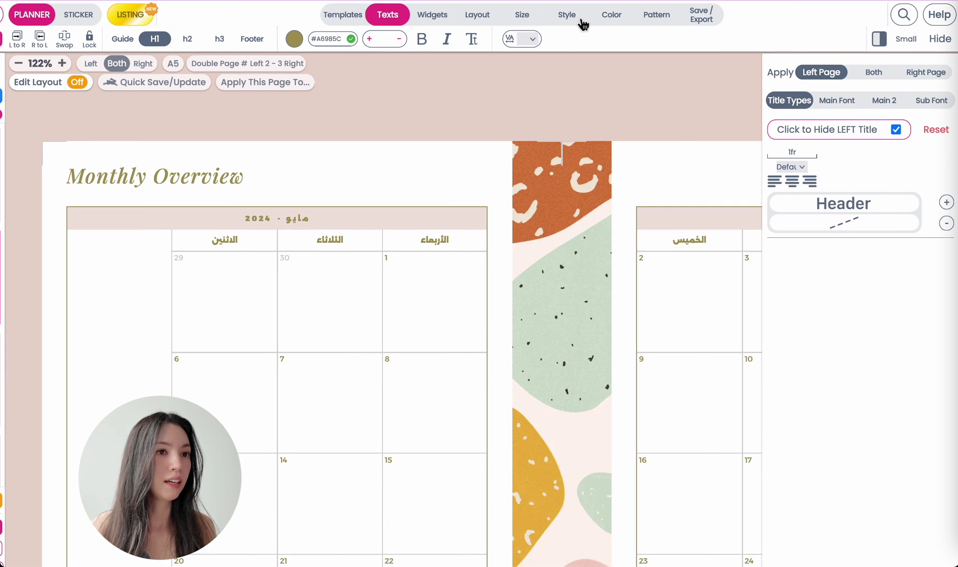
Step: Filter the title's main font to Thai, trying Noto Sans Thai Looped, Noto Sans Thai and IBM Plex Sans Thai
left_click(848, 105)
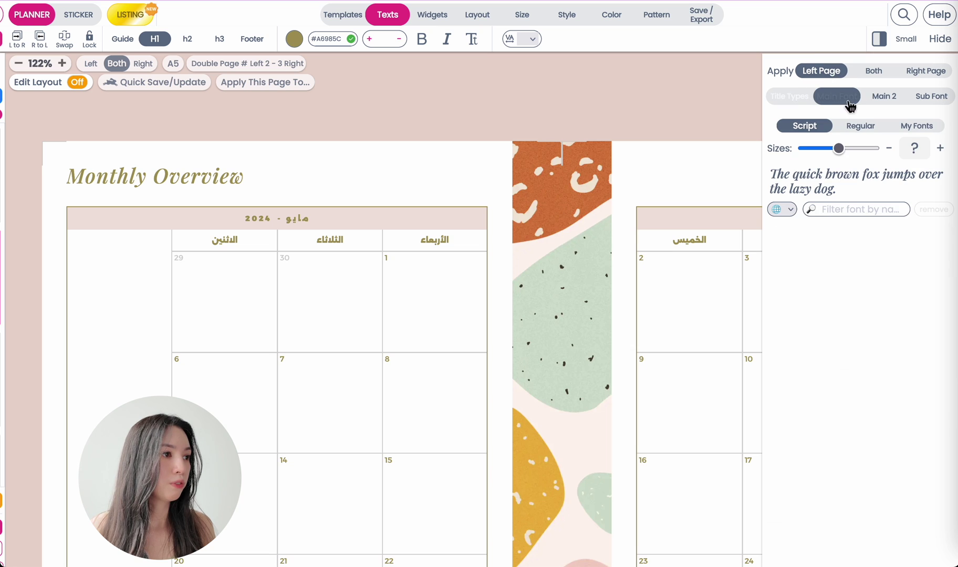
left_click(786, 208)
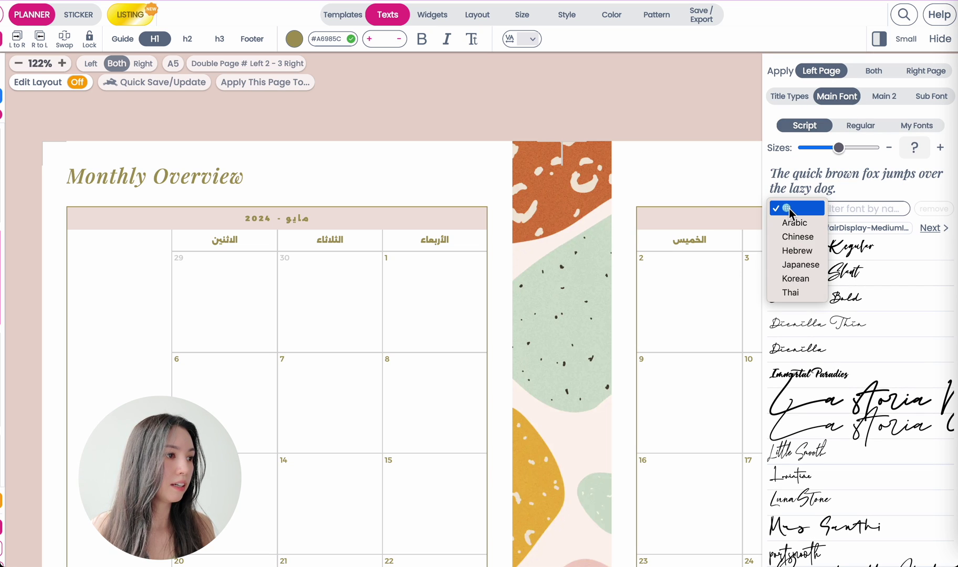
left_click(791, 293)
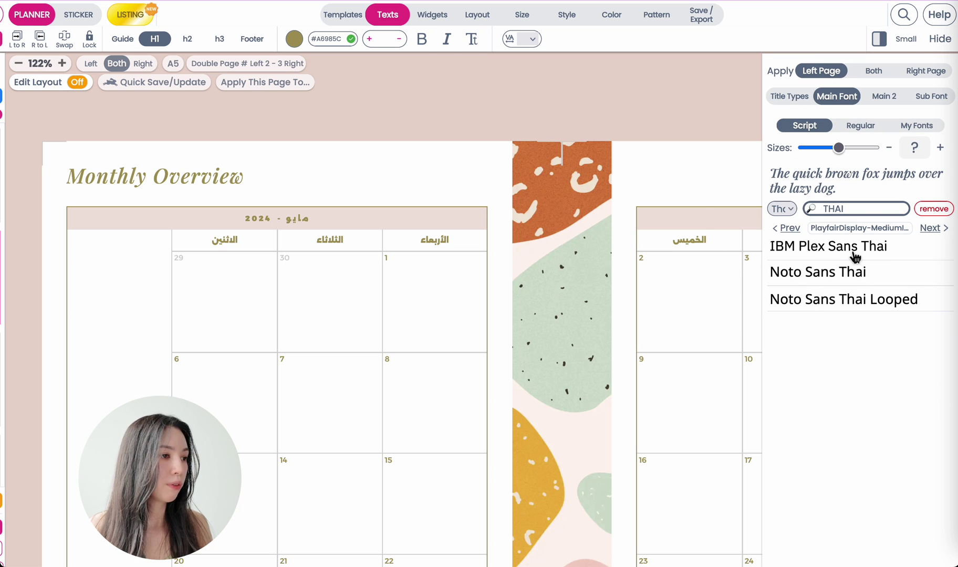
left_click(868, 304)
left_click(828, 278)
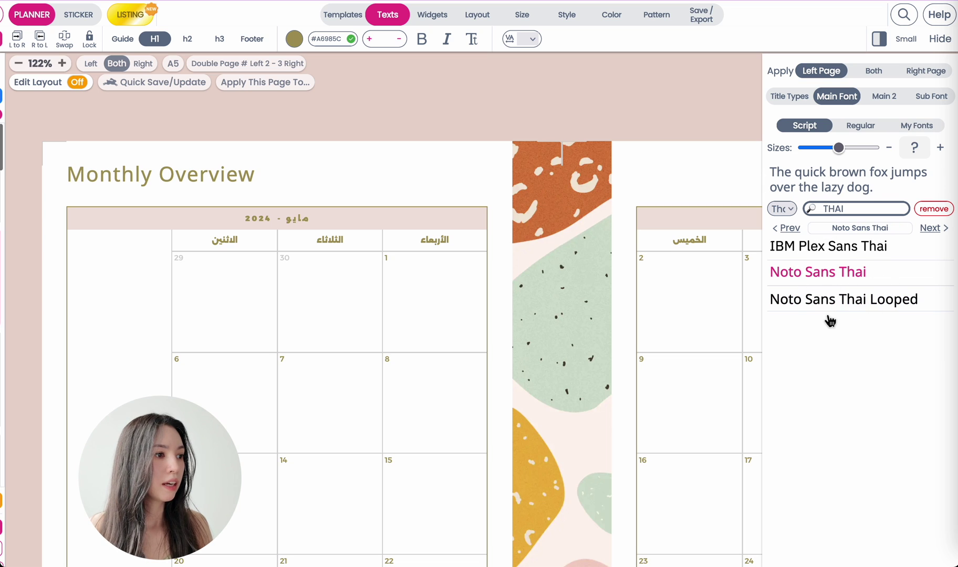
left_click(819, 301)
left_click(819, 257)
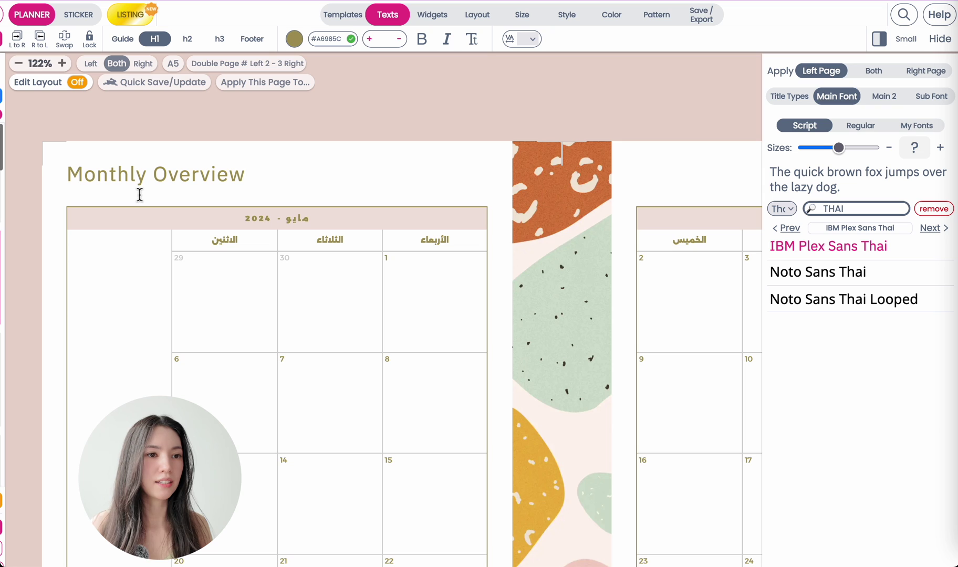
Step: Replace the Monthly Overview title with Thai text 'ไแดสหรก่เสหาีเส้' in Noto Sans Thai Looped
double_click(171, 178)
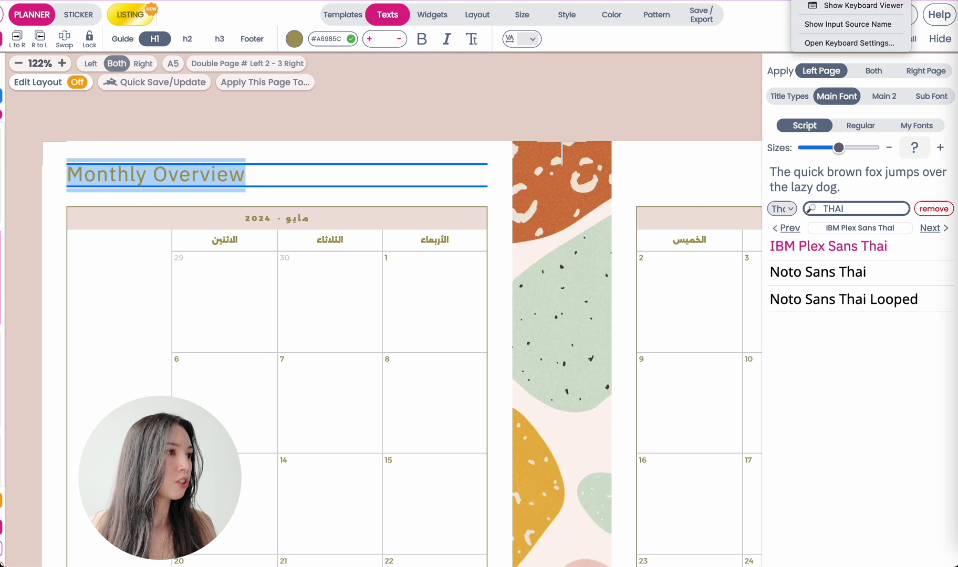
key("Escape")
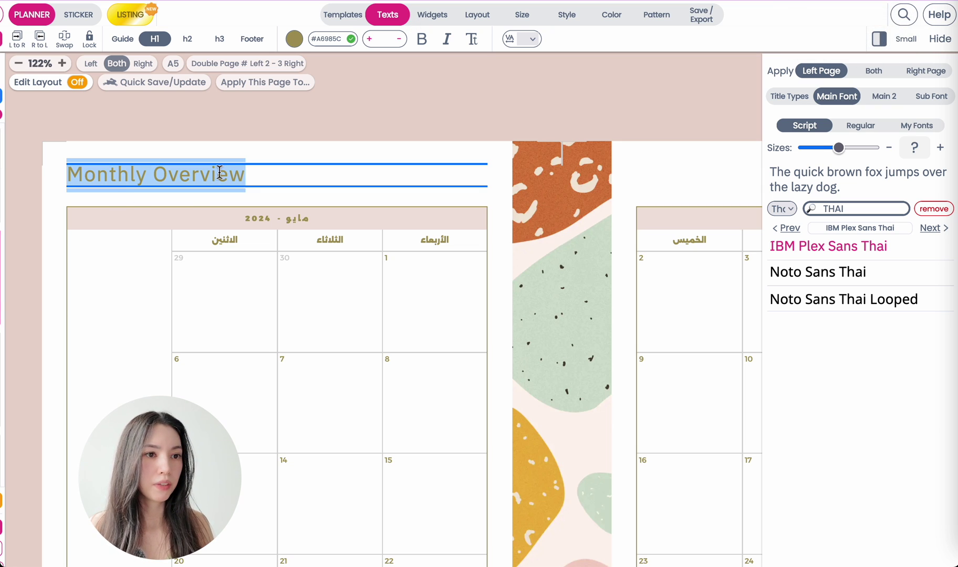
type("กเกเดกเดยร")
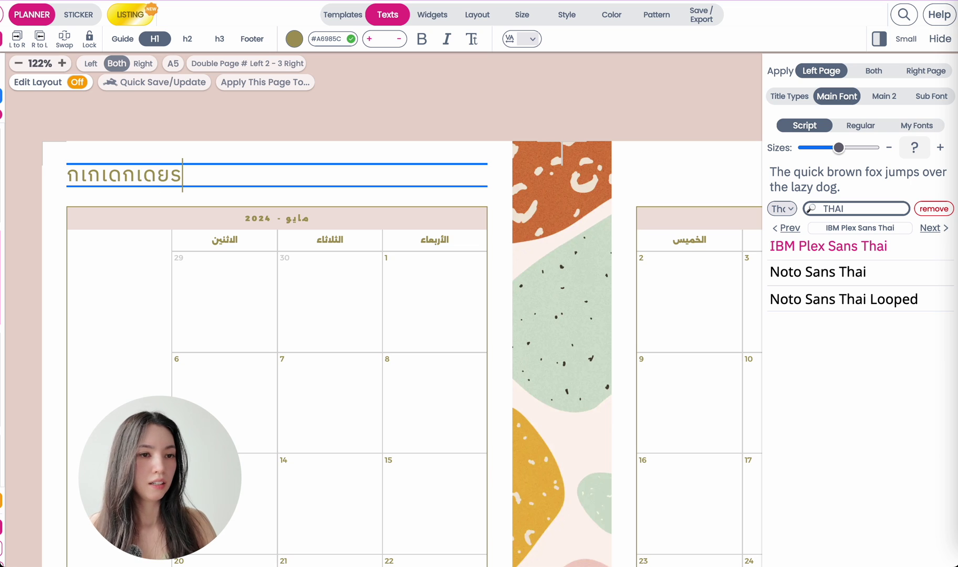
type("สิเก๊ะสิเกพ้าะห้ะดัร")
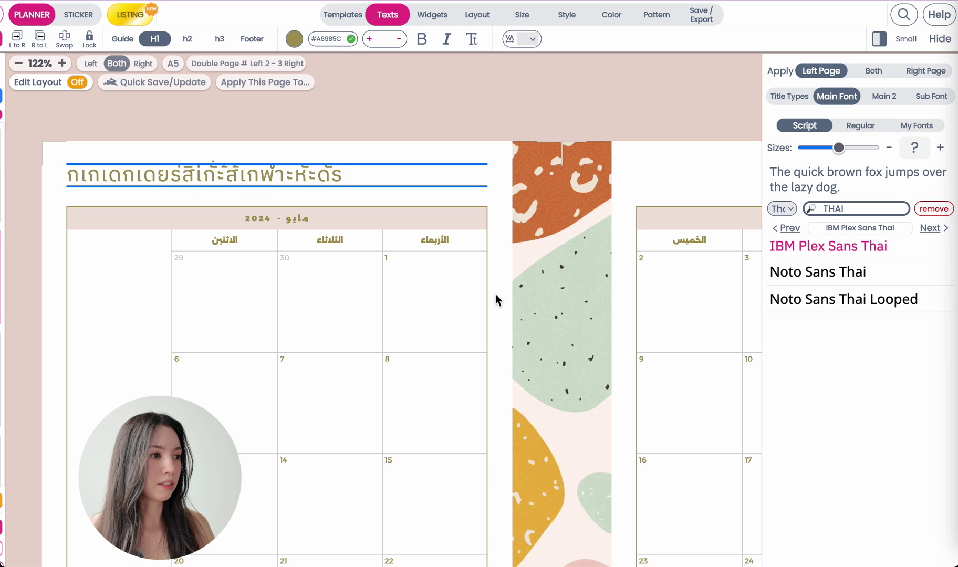
left_click(861, 284)
left_click(835, 298)
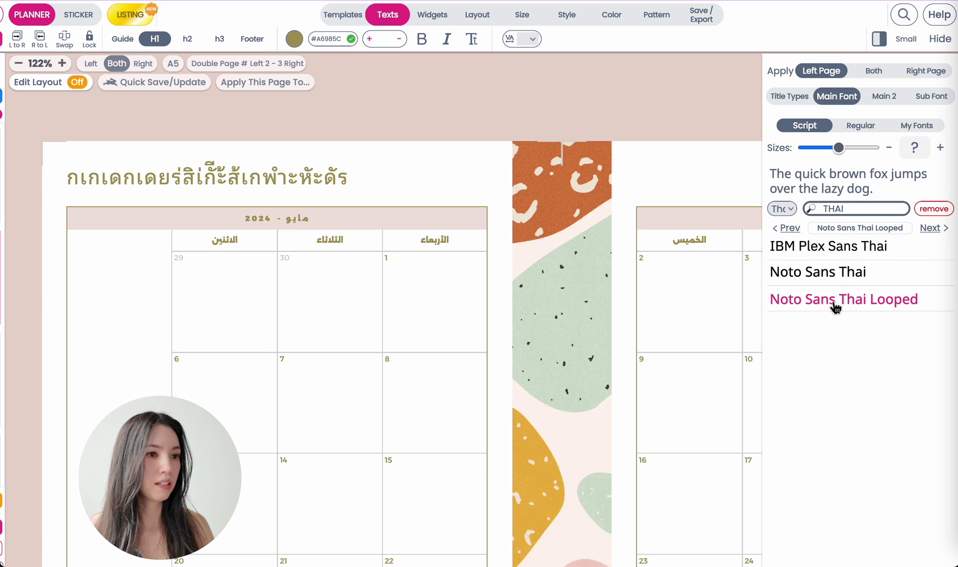
triple_click(263, 174)
type("ไแดสหรก่เสหาีเส้")
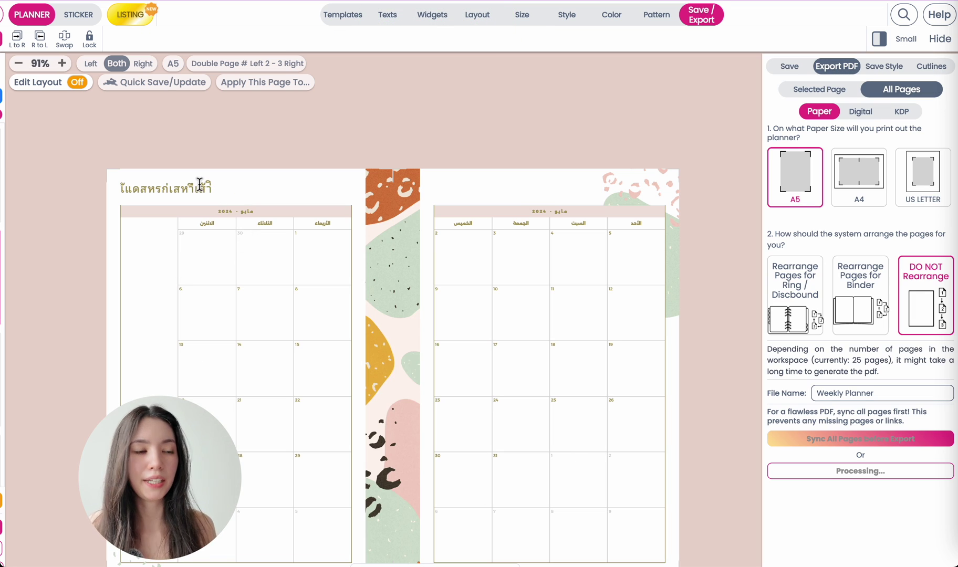
Step: Download the generated 52-page PDF and scroll through it in the viewer
scroll(498, 97, "down", 1)
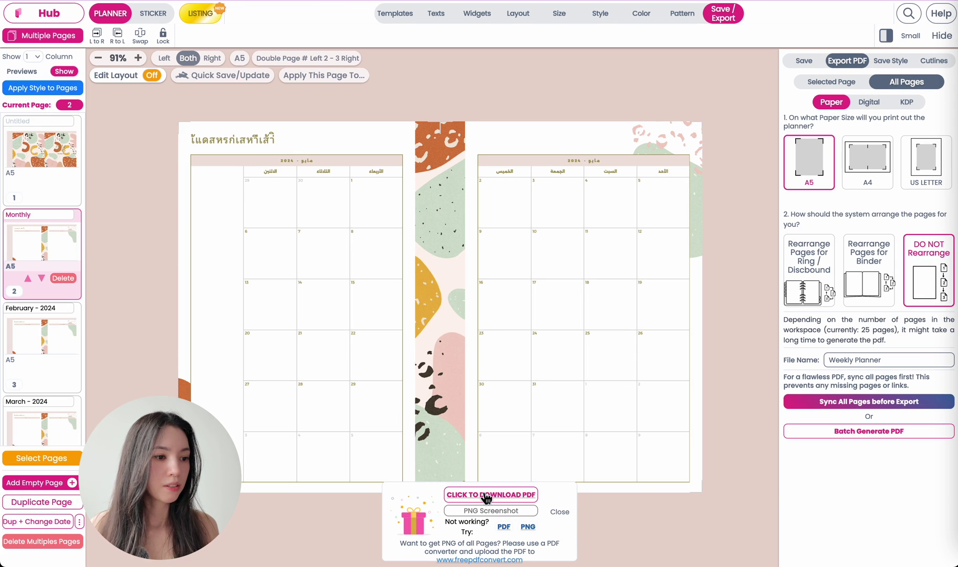
left_click(486, 497)
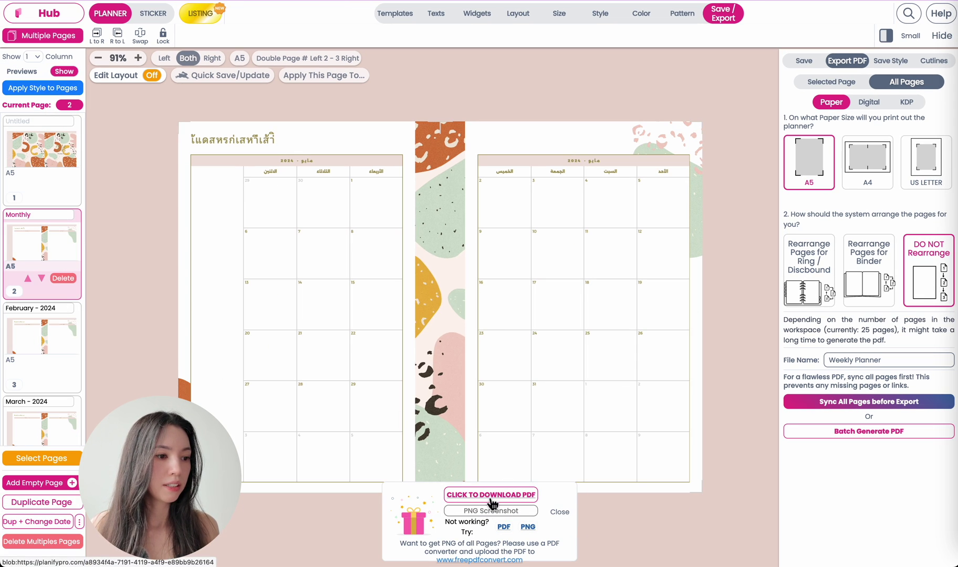
scroll(556, 379, "down", 10)
scroll(556, 379, "down", 5)
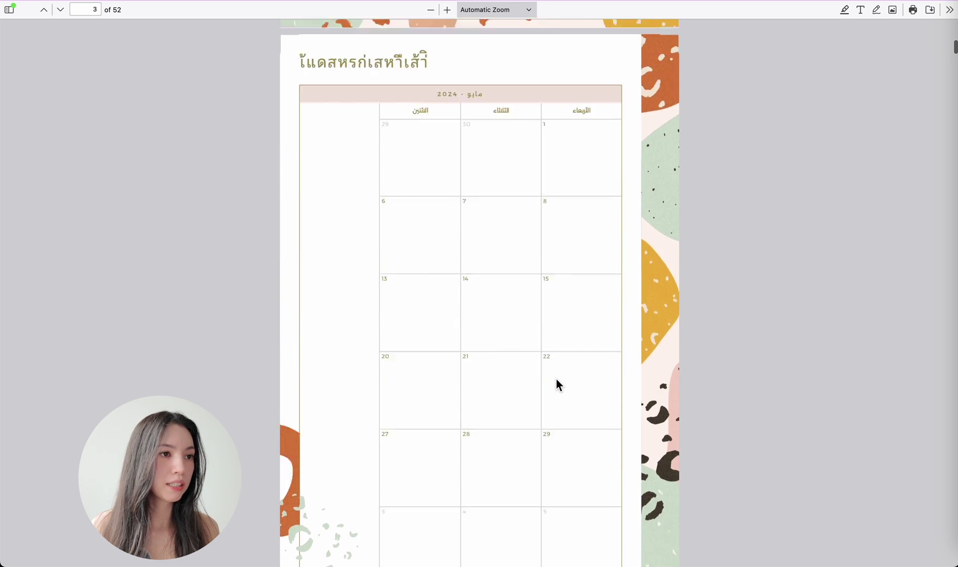
scroll(456, 216, "up", 2)
scroll(456, 216, "up", 5)
left_click_drag(137, 196, 397, 197)
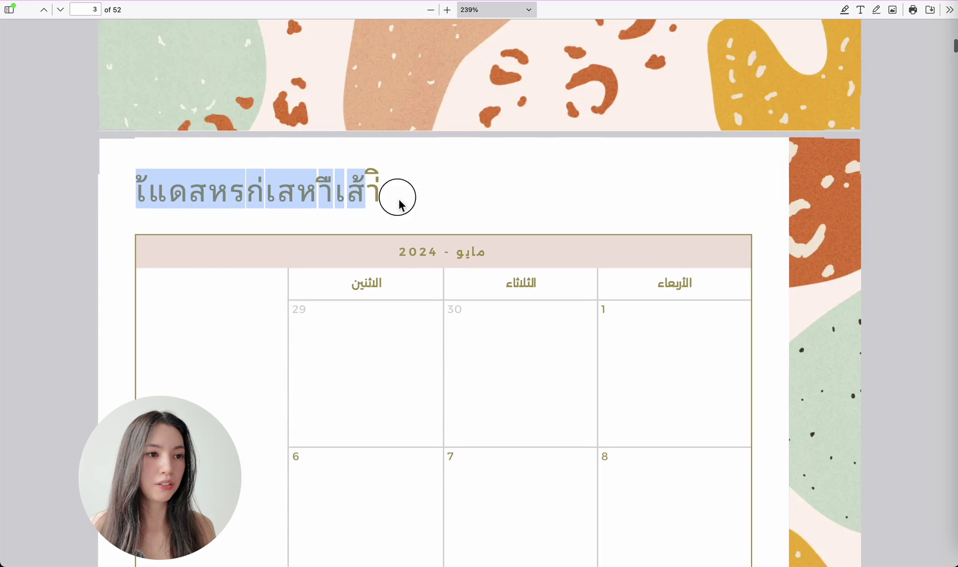
left_click_drag(343, 284, 812, 287)
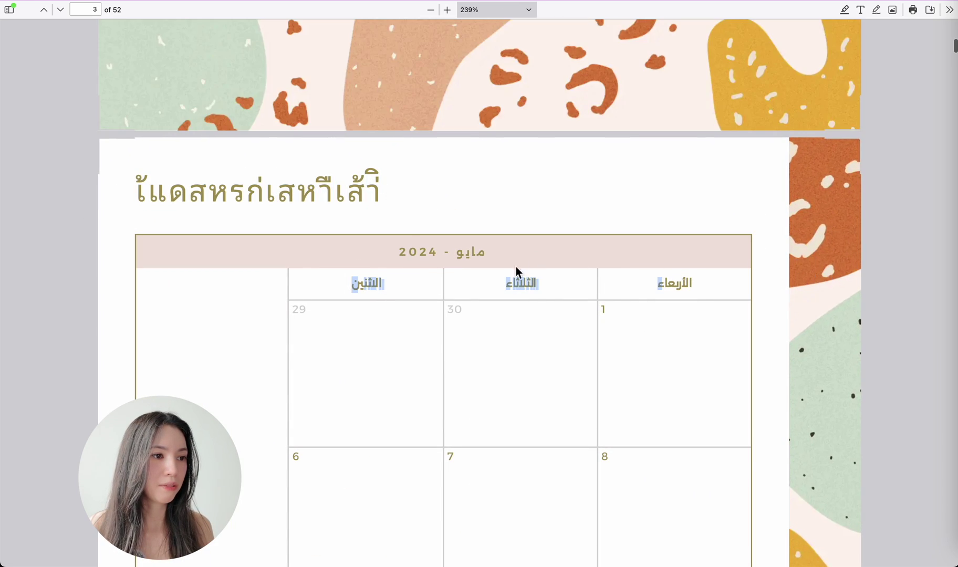
left_click(770, 220)
scroll(769, 220, "down", 10)
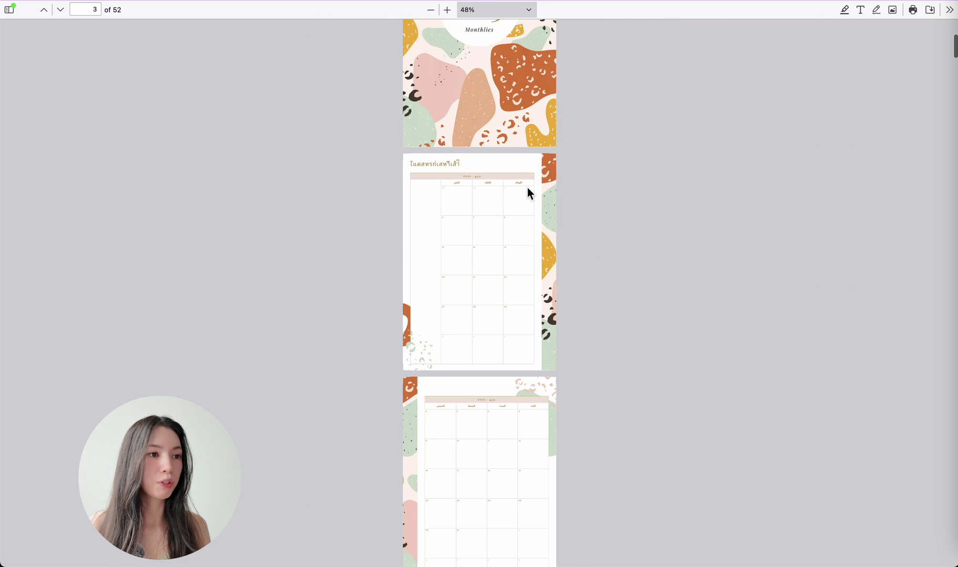